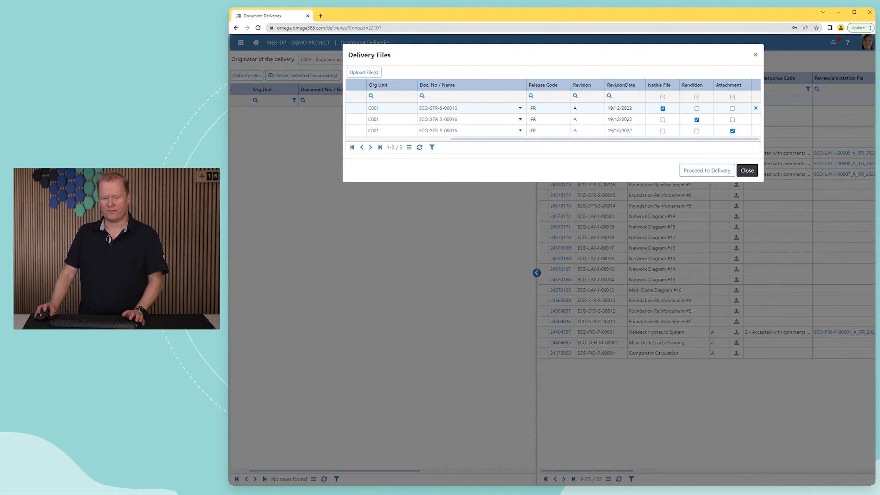
- Review the attributes of the three ECO-STR-S-00016 delivery files, select all of them and proceed to delivery
drag(605, 139, 509, 139)
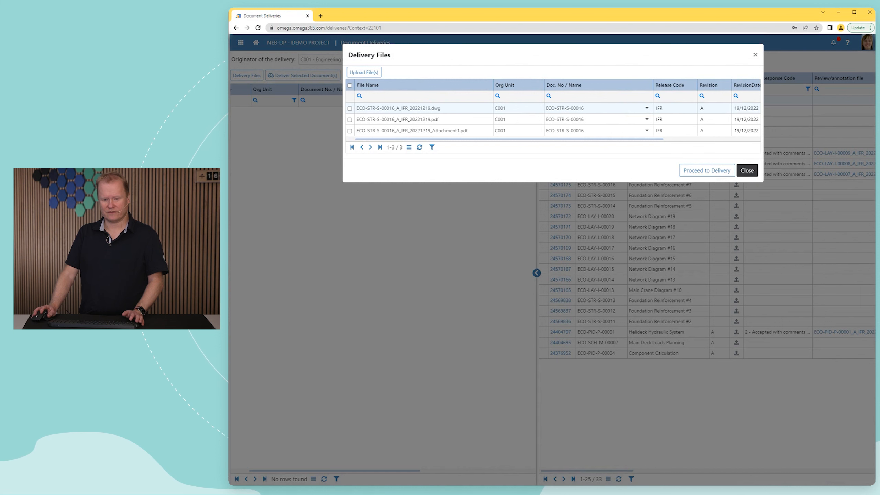
mouse_move(509, 139)
mouse_down()
mouse_move(564, 139)
mouse_move(501, 139)
mouse_up()
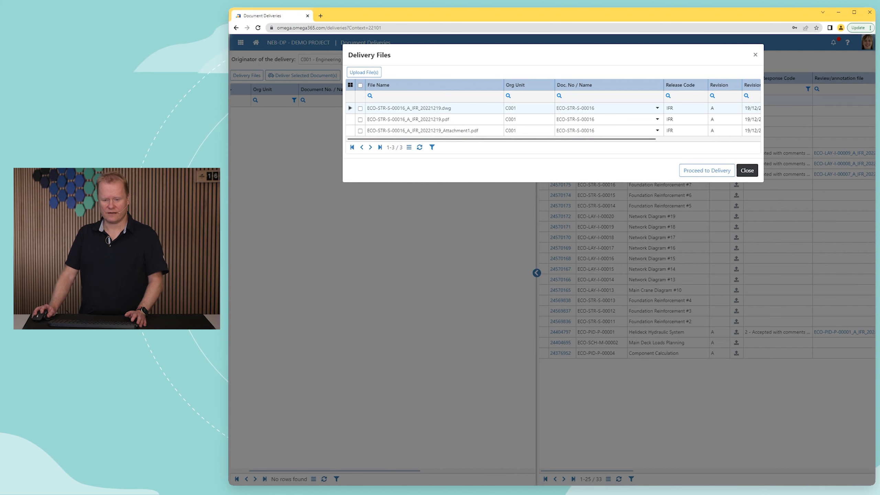
drag(501, 138, 605, 139)
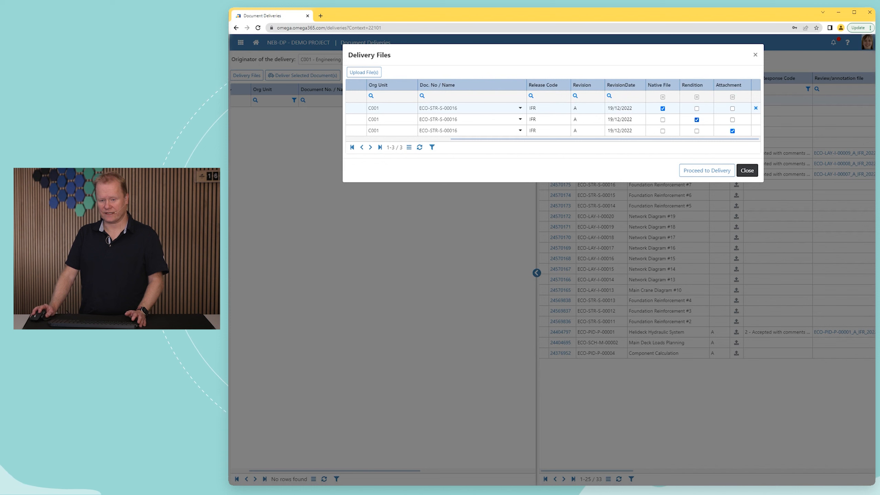
drag(604, 139, 501, 139)
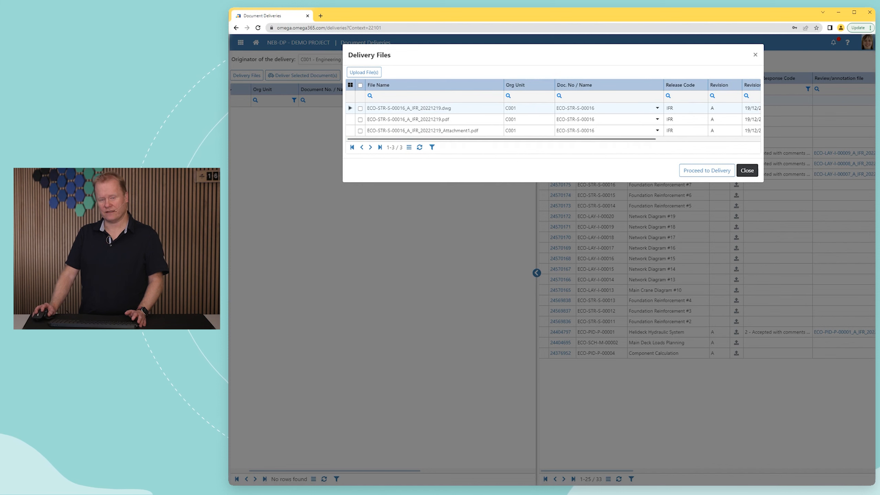
drag(501, 138, 605, 139)
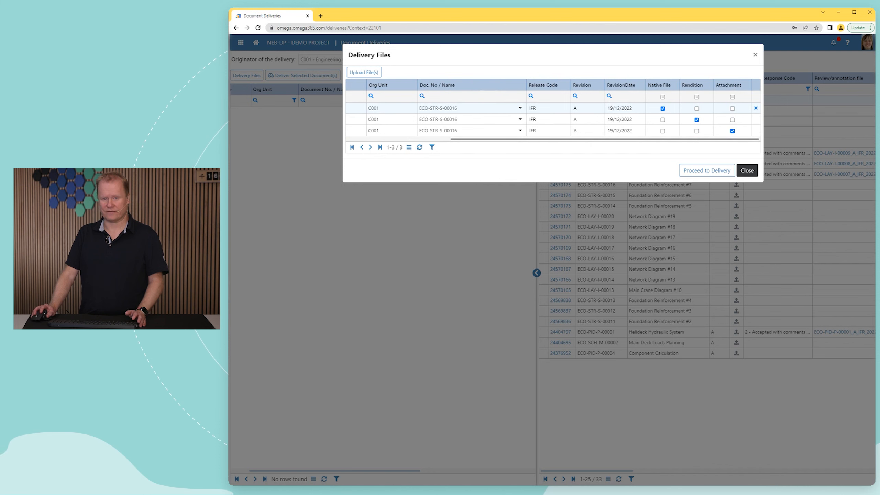
drag(605, 138, 501, 139)
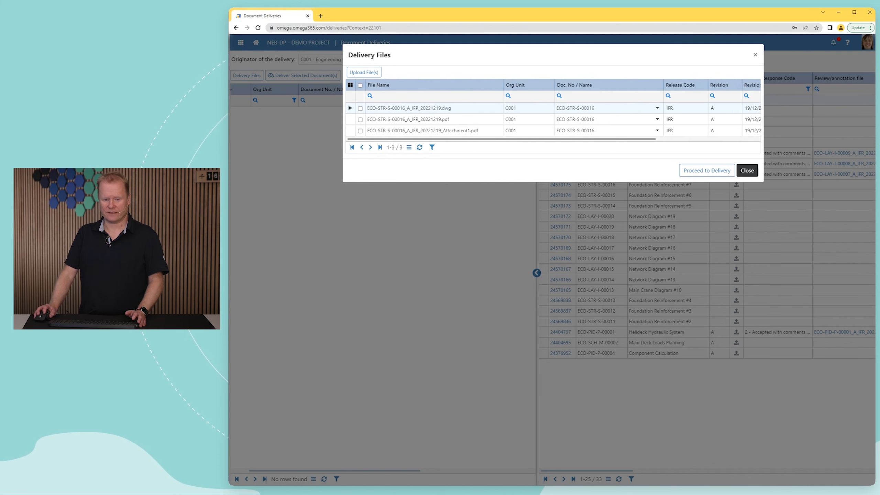
click(360, 85)
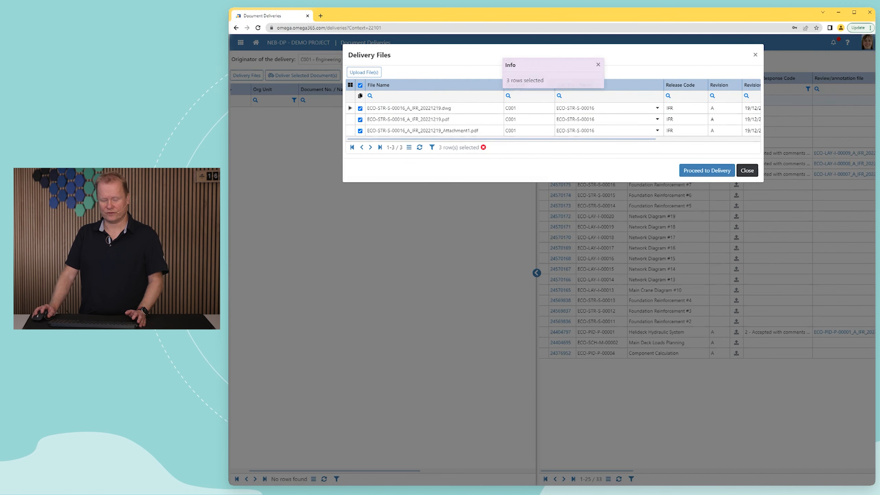
click(706, 170)
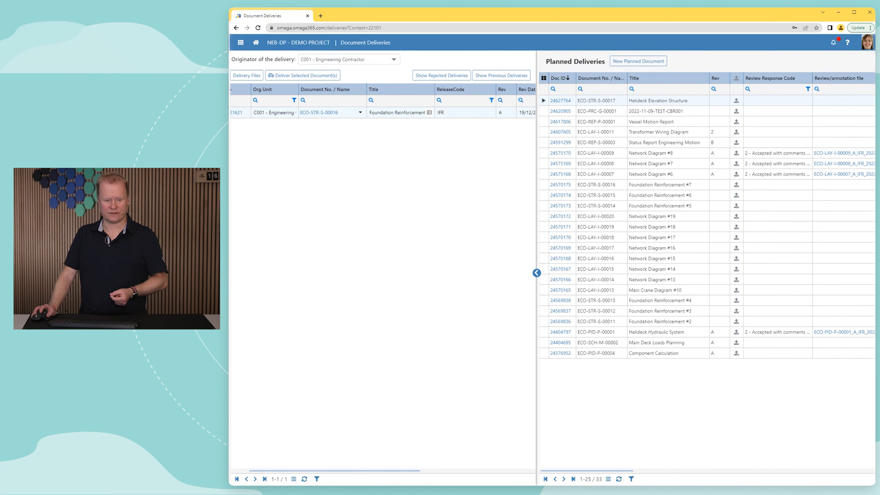
- Deliver document ECO-STR-S-00016 and check the list of rejected deliveries
drag(335, 471, 318, 470)
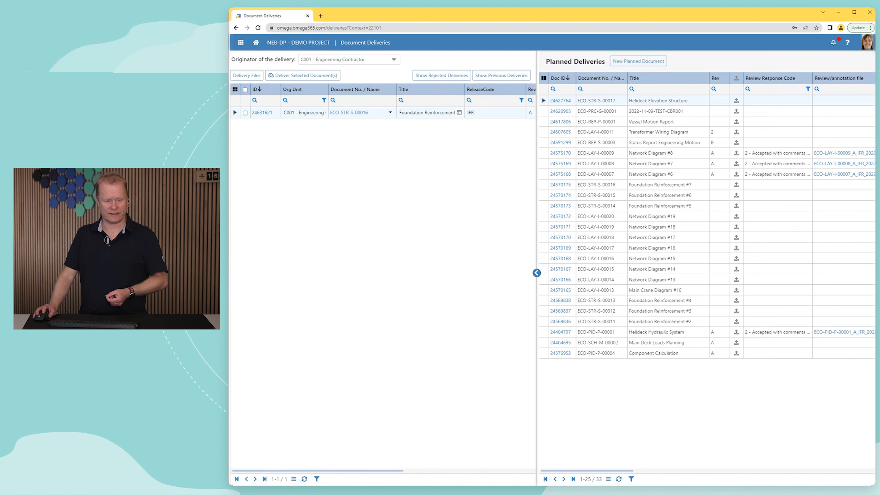
click(245, 113)
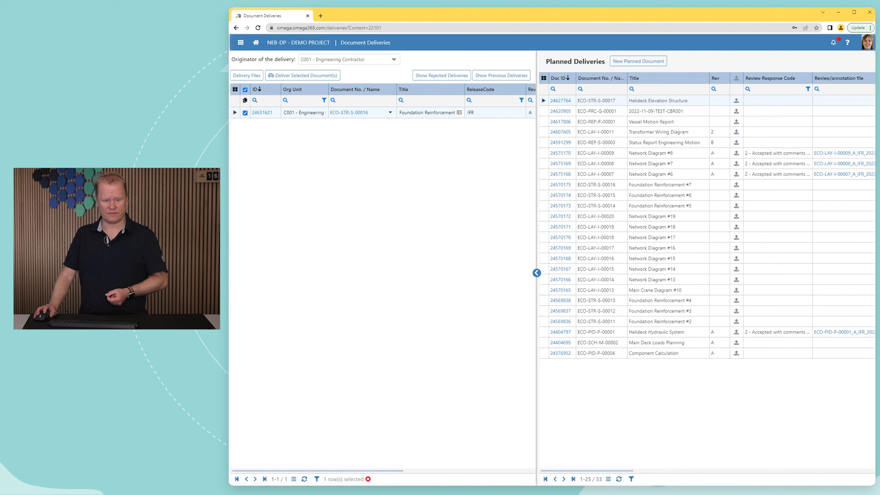
click(303, 75)
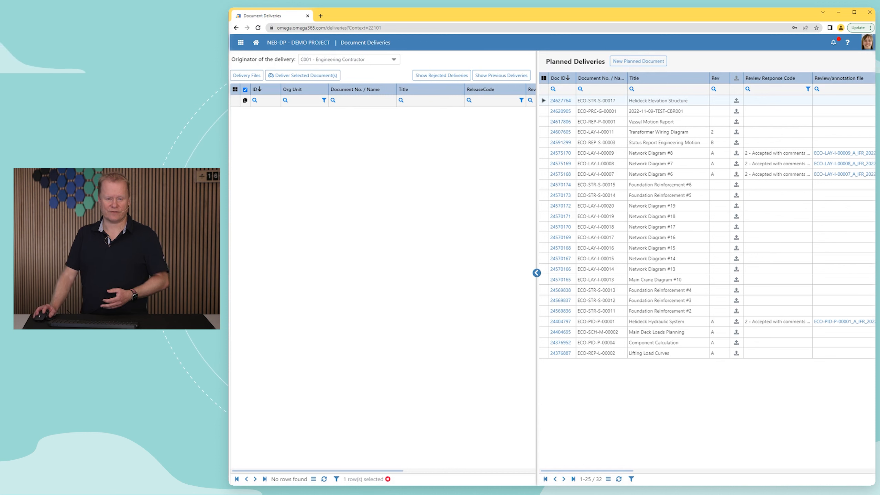
click(441, 75)
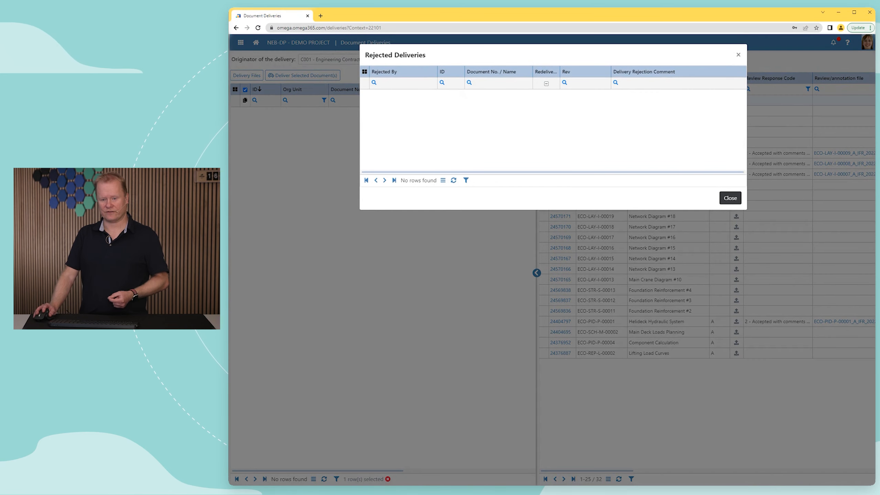
click(738, 55)
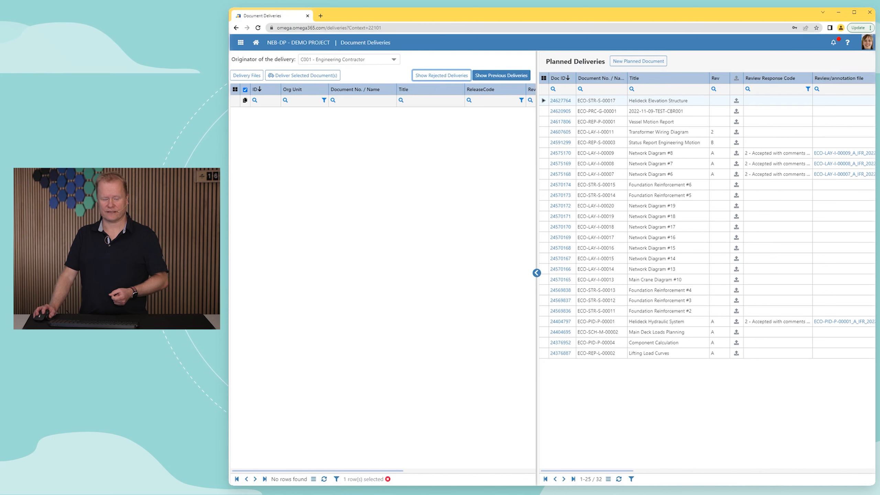
- Upload Main Deck Loads Planning from the Downloads folder as a delivery file and proceed to delivery without assigning a document number
key(alt+Tab)
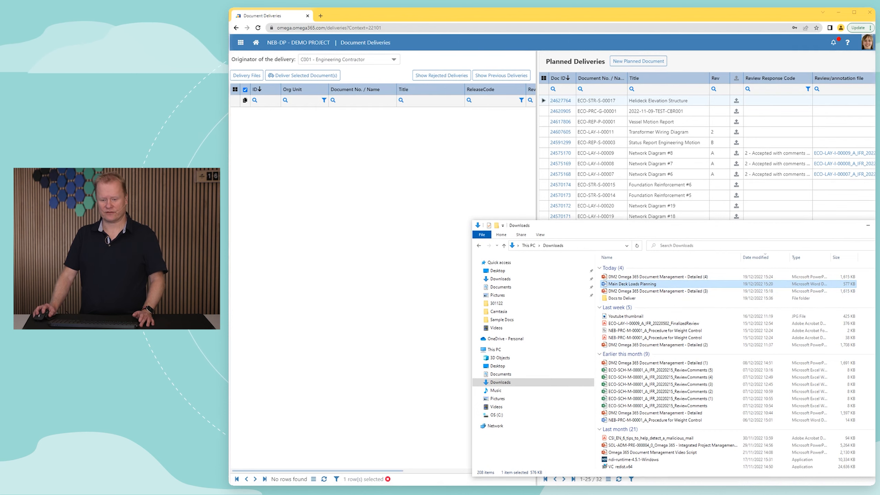
drag(630, 283, 383, 178)
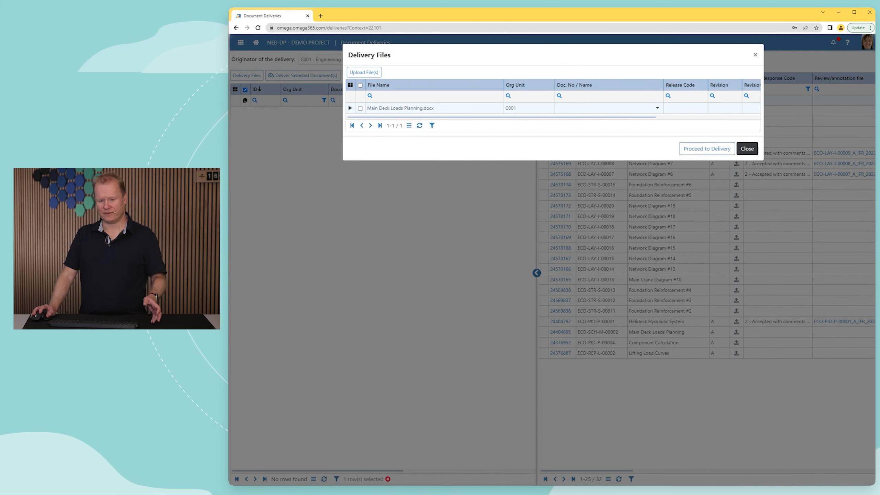
click(657, 108)
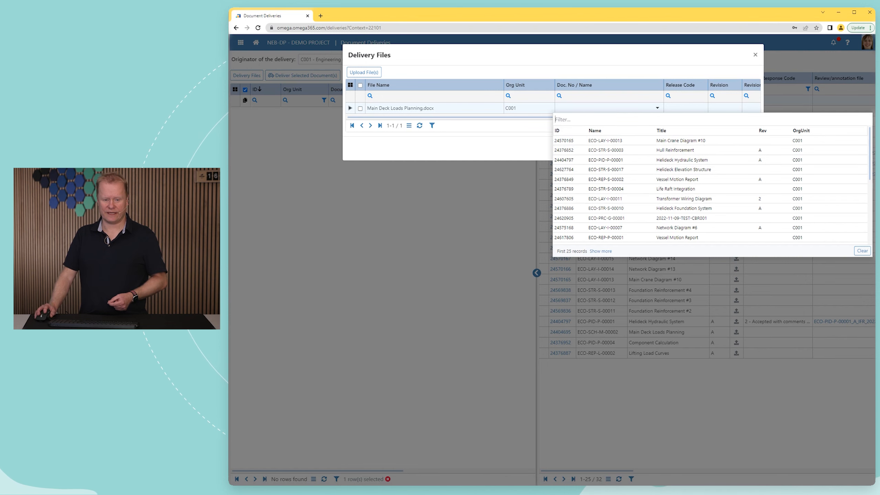
click(360, 108)
click(706, 149)
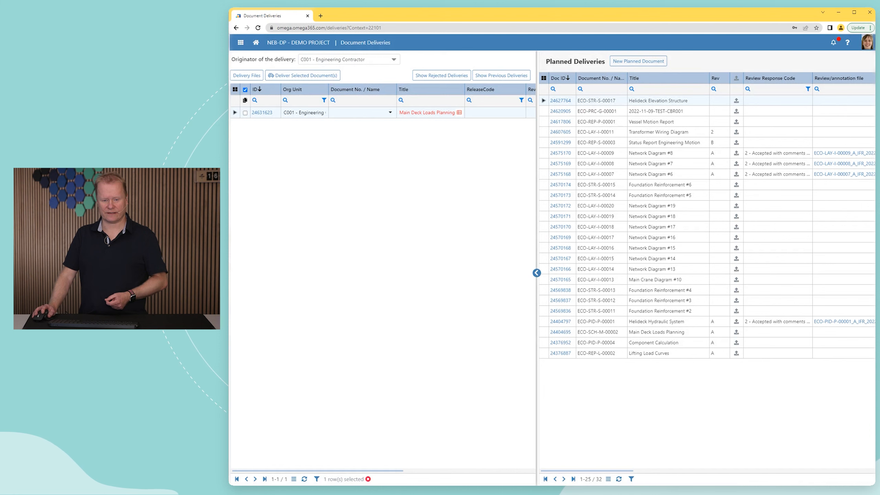
- In the document settings of Main Deck Loads Planning, choose document type REP - Report and originator ECO - Engineering Contractor
click(459, 112)
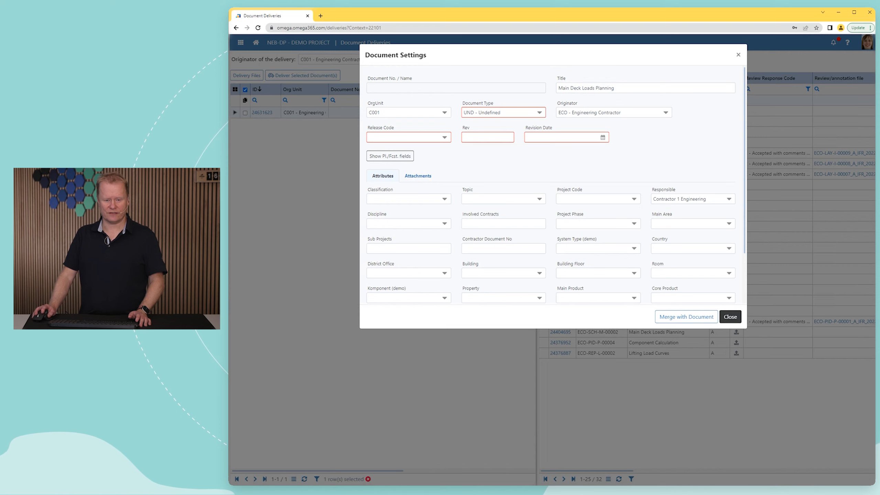
click(539, 112)
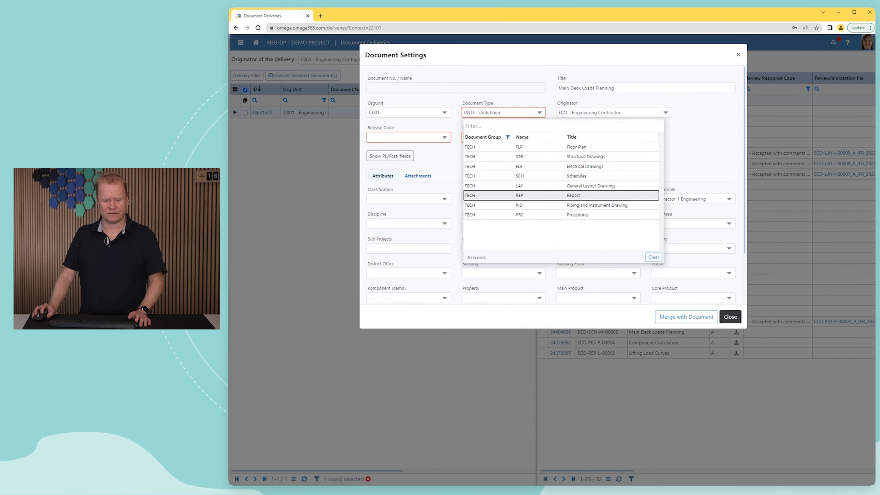
click(573, 195)
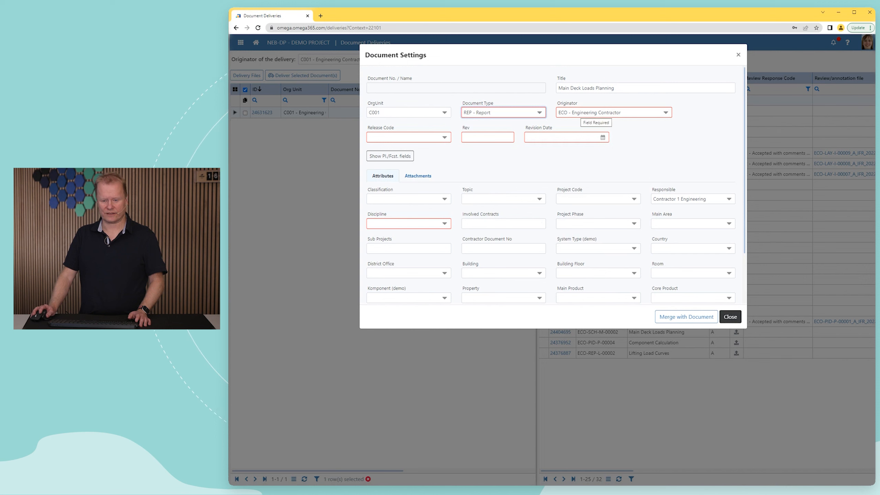
click(580, 112)
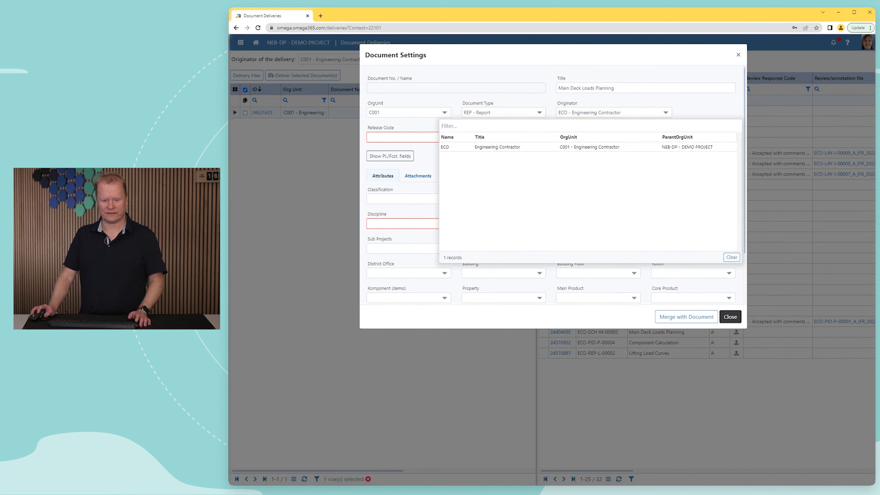
click(582, 147)
- Set release code IFI, revision 0, revision date 19/12/2022 and discipline G - General, and select the Main Deck Loads Planning document for delivery
click(408, 137)
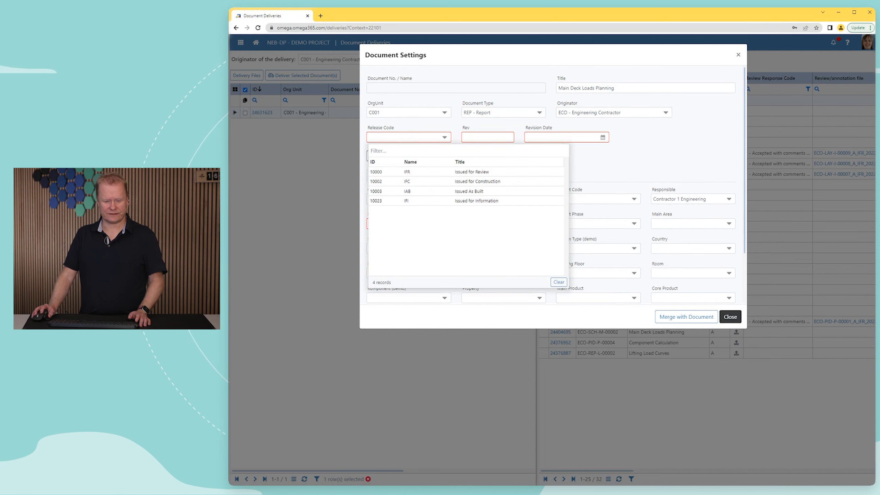
click(476, 201)
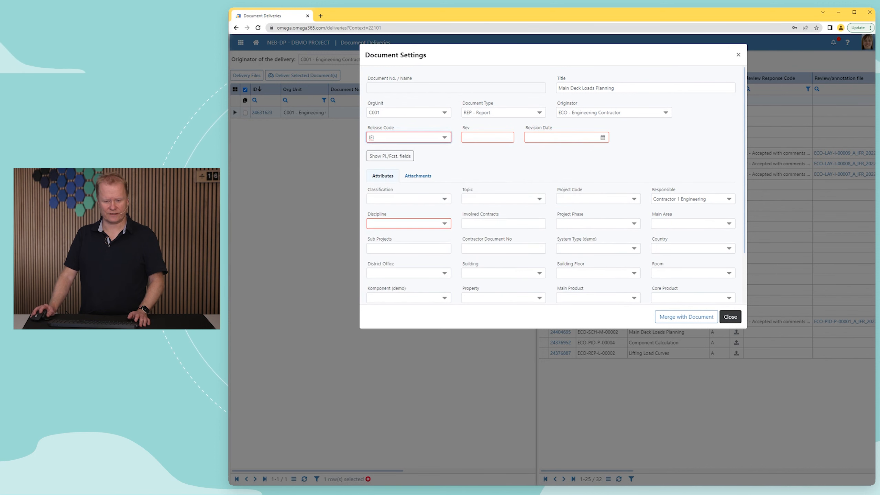
click(558, 137)
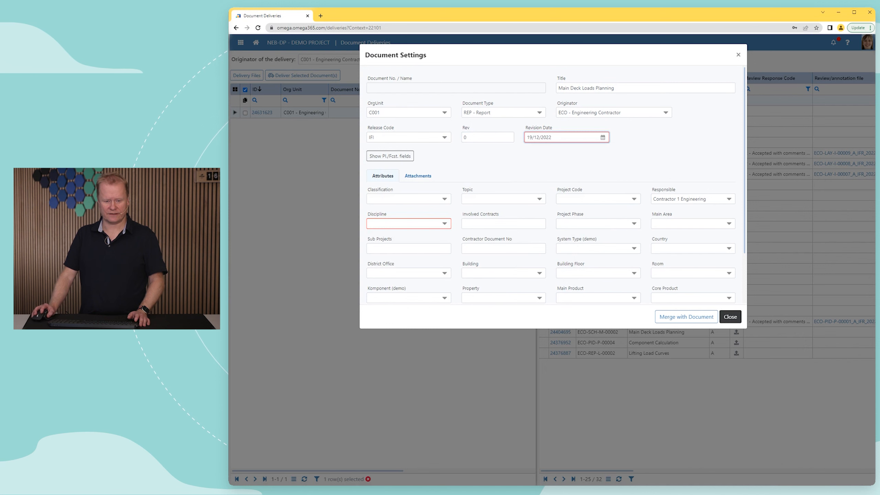
click(444, 224)
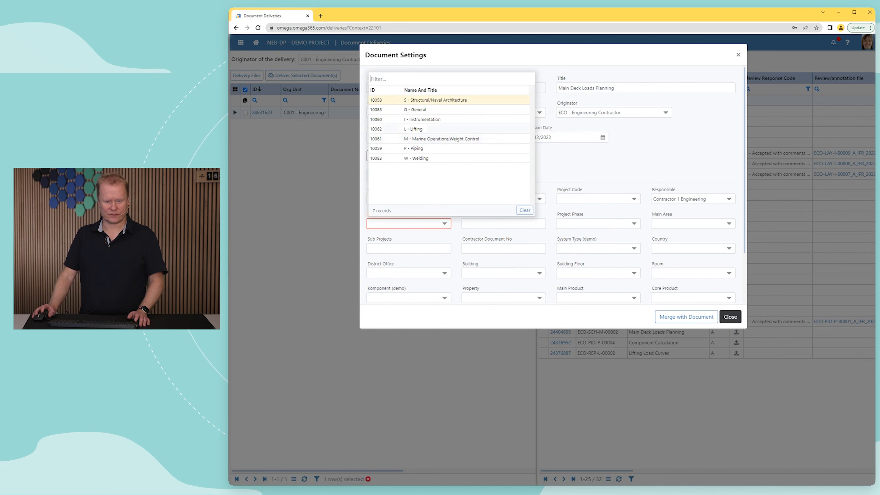
key(Down)
key(Return)
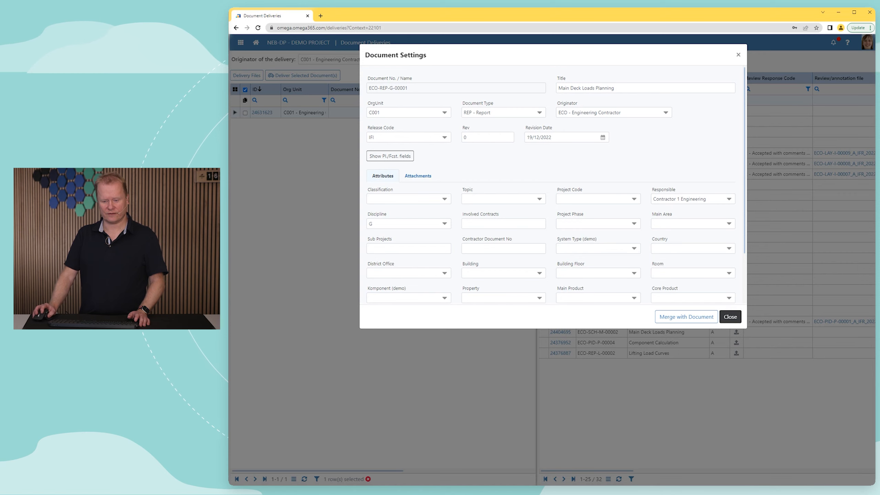
click(730, 316)
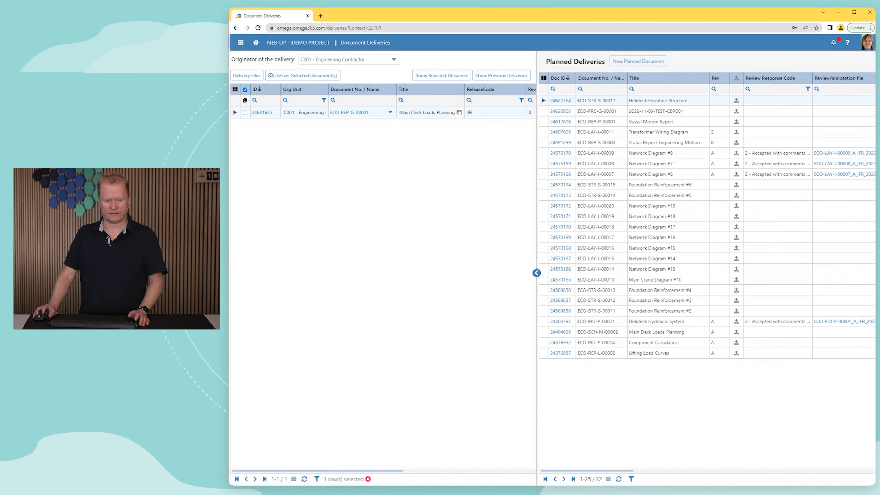
click(245, 112)
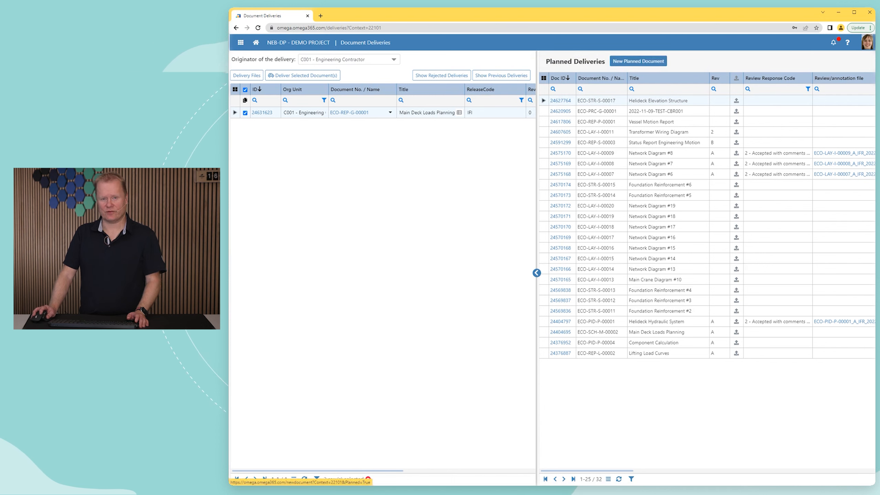
- Start a new planned document titled "Procedure for handling waste"
click(638, 61)
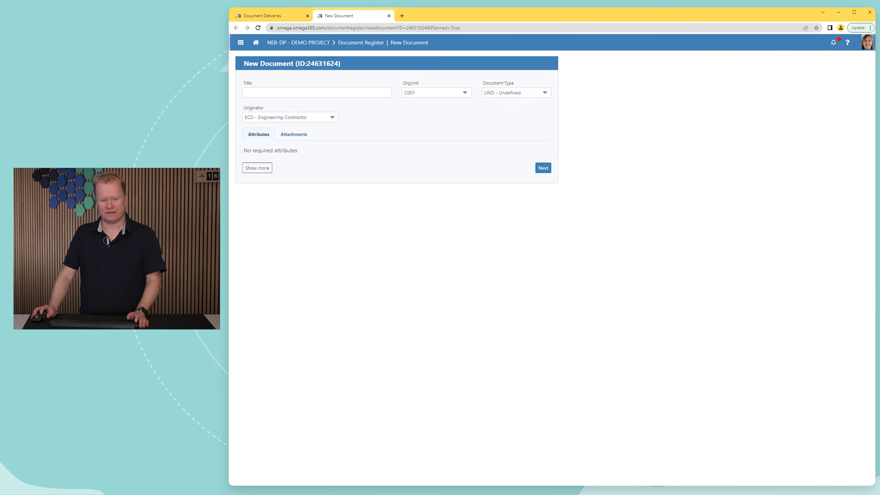
click(317, 93)
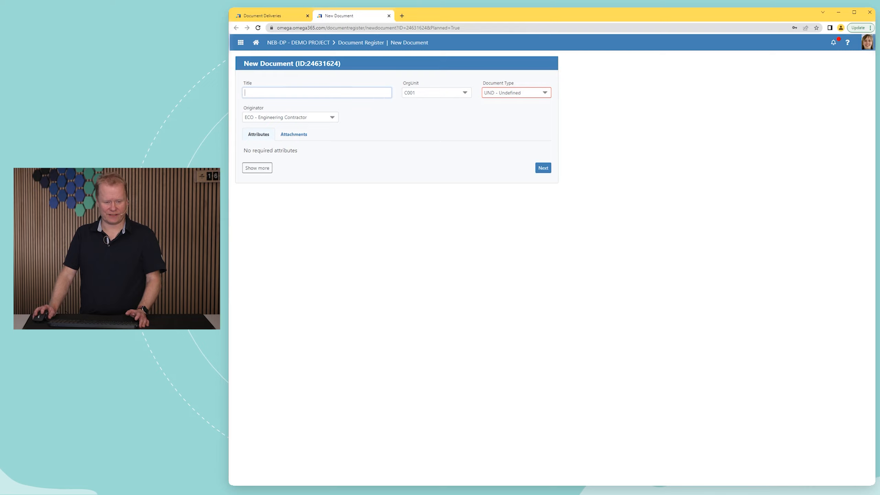
text(Procedure forh)
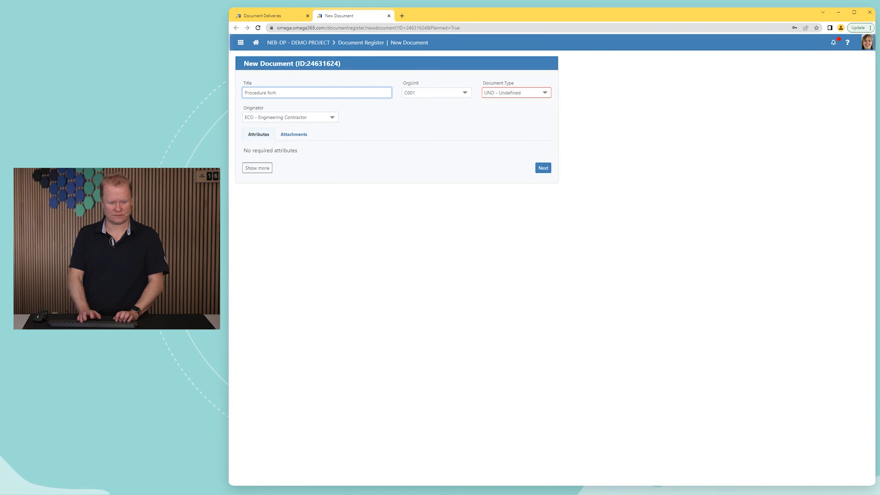
key(BackSpace)
text(ha)
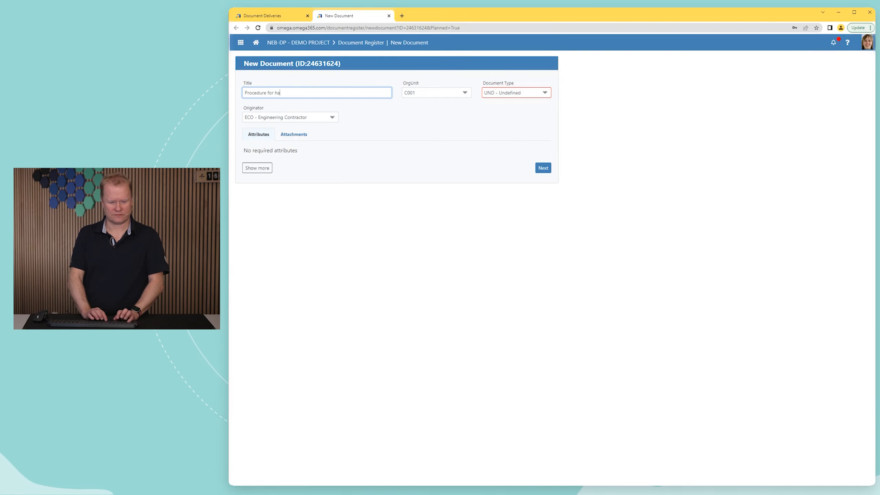
text(ndling waste)
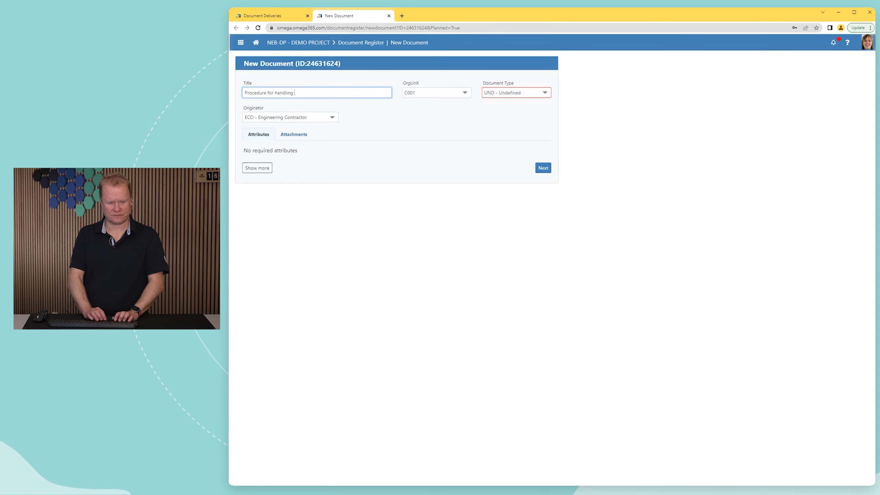
- Set the new planned document's type to STR - Structural Drawings
click(516, 92)
key(Down)
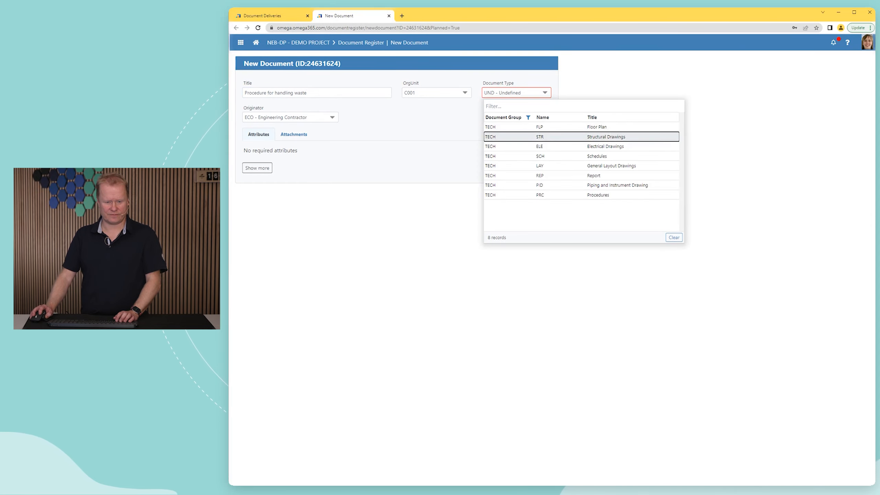
key(Return)
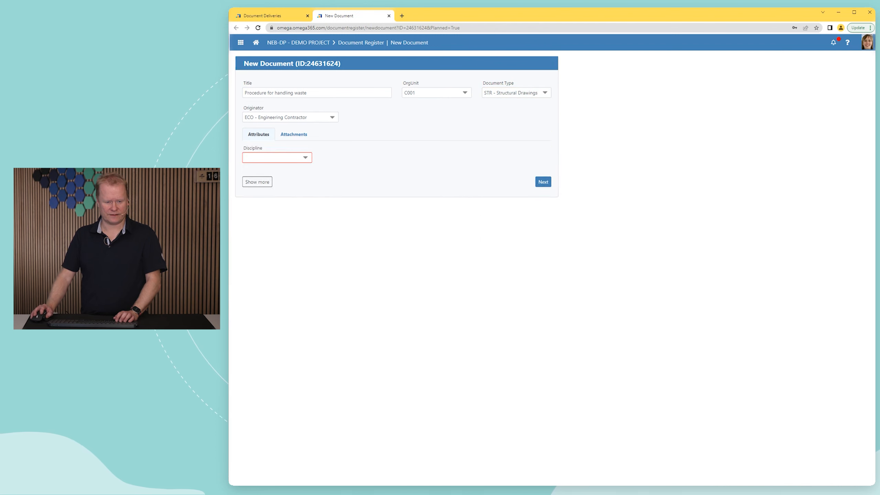
- Set the new planned document's discipline to G - General and expand the form to show the additional fields
click(306, 157)
click(294, 192)
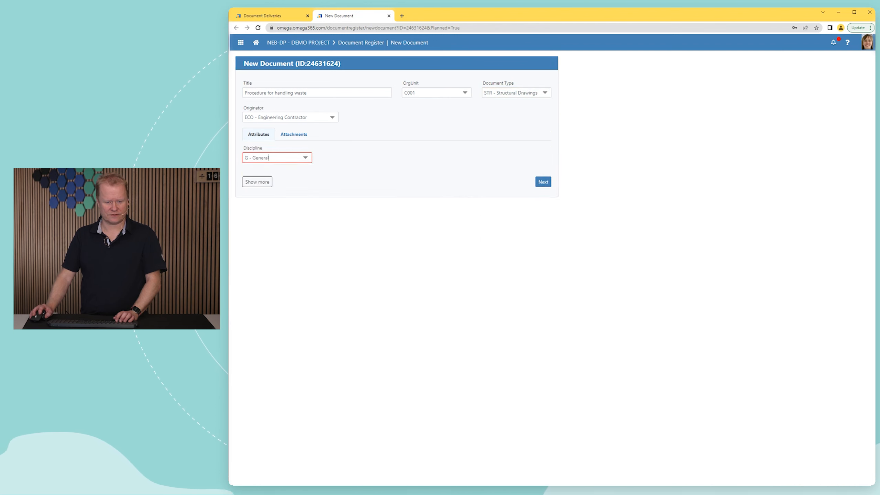
click(257, 181)
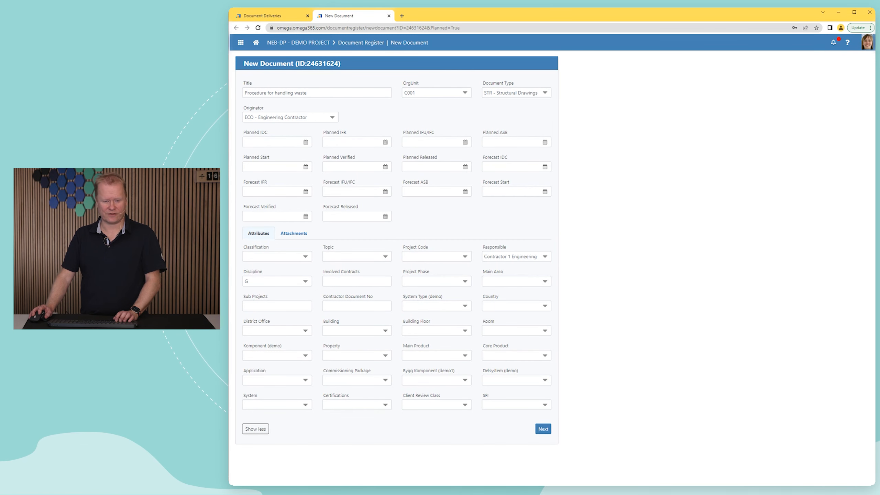
- Set the Planned IFR date to 19/12/2022 and the Forecast IFU/IFC date to 29/12/2022
click(385, 142)
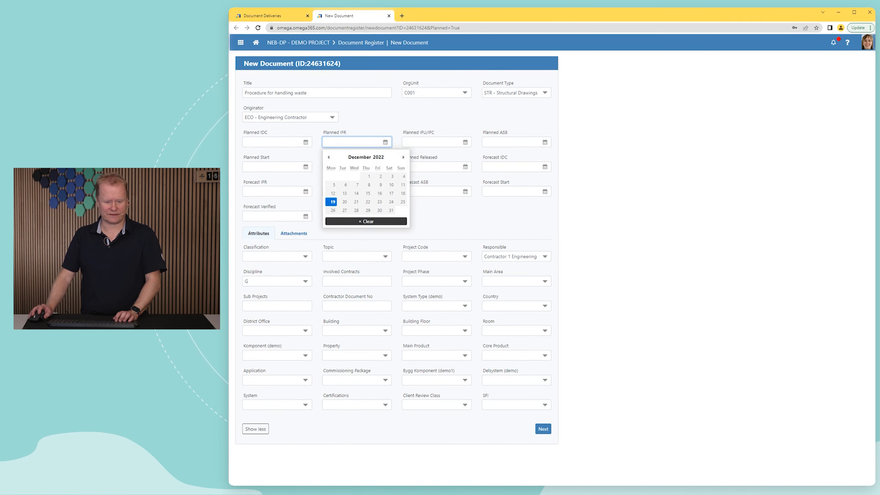
click(331, 202)
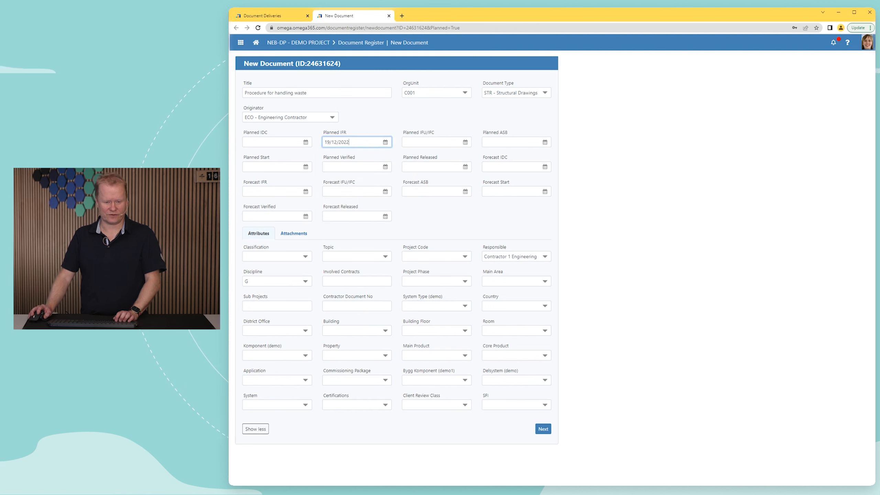
click(385, 191)
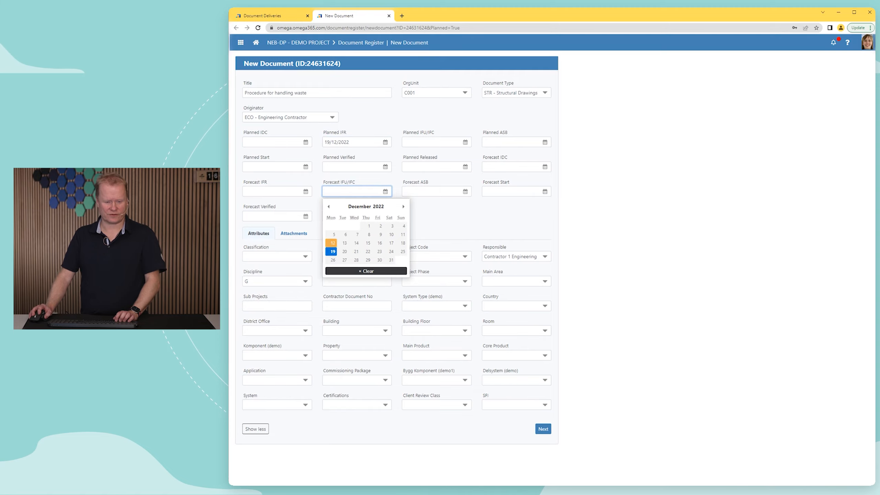
click(368, 259)
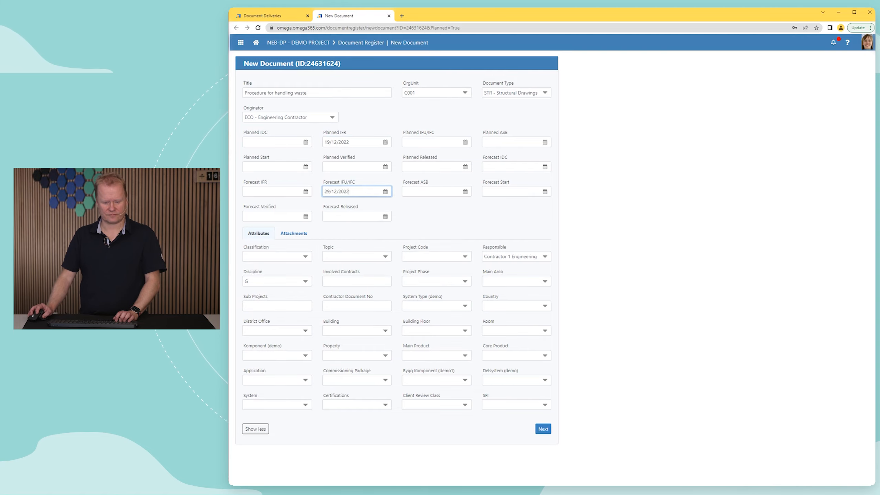
- Create the planned document from the completed form, and return to Document Deliveries to reload the planned deliveries
click(542, 428)
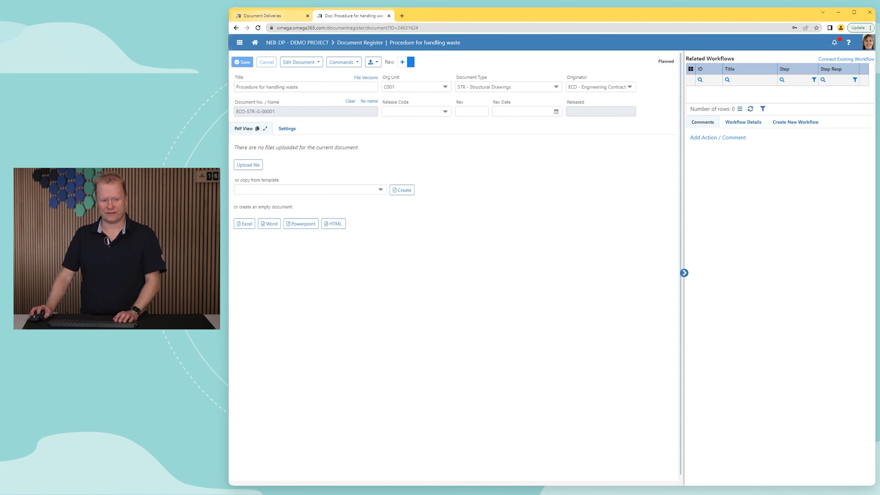
click(270, 16)
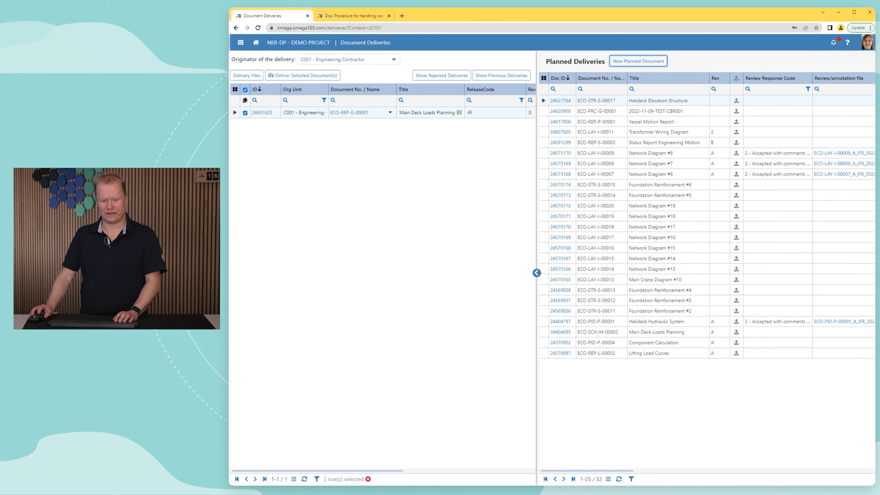
key(F5)
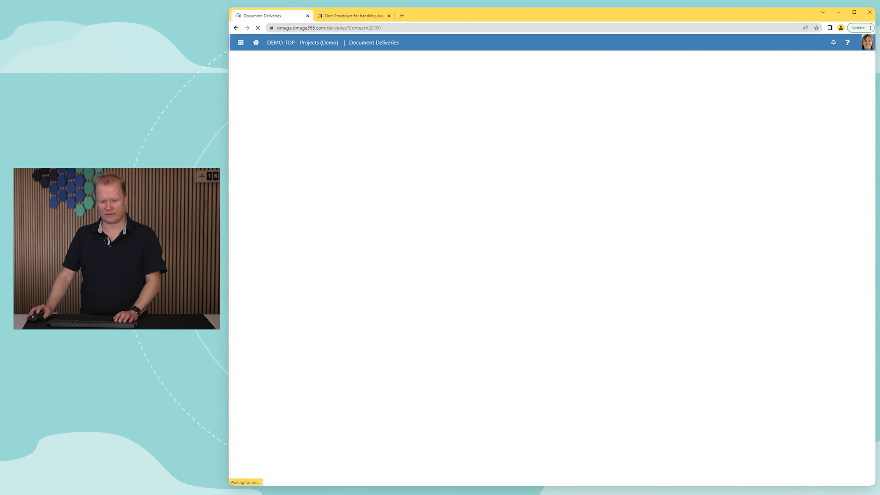